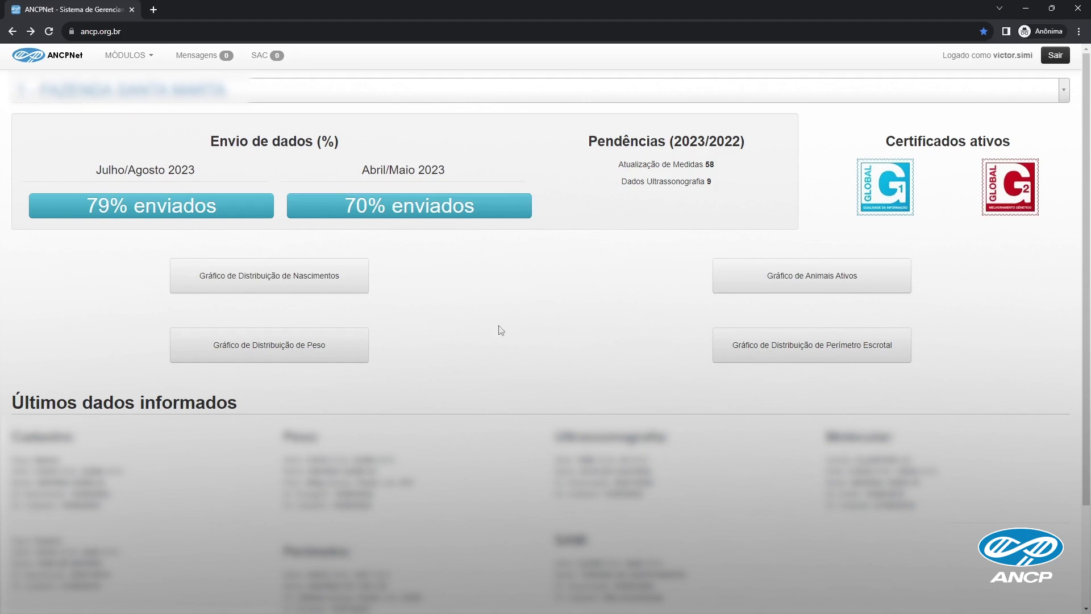
Open the Manutenção On-line de Animais page within the Processamento On-line module
click(146, 59)
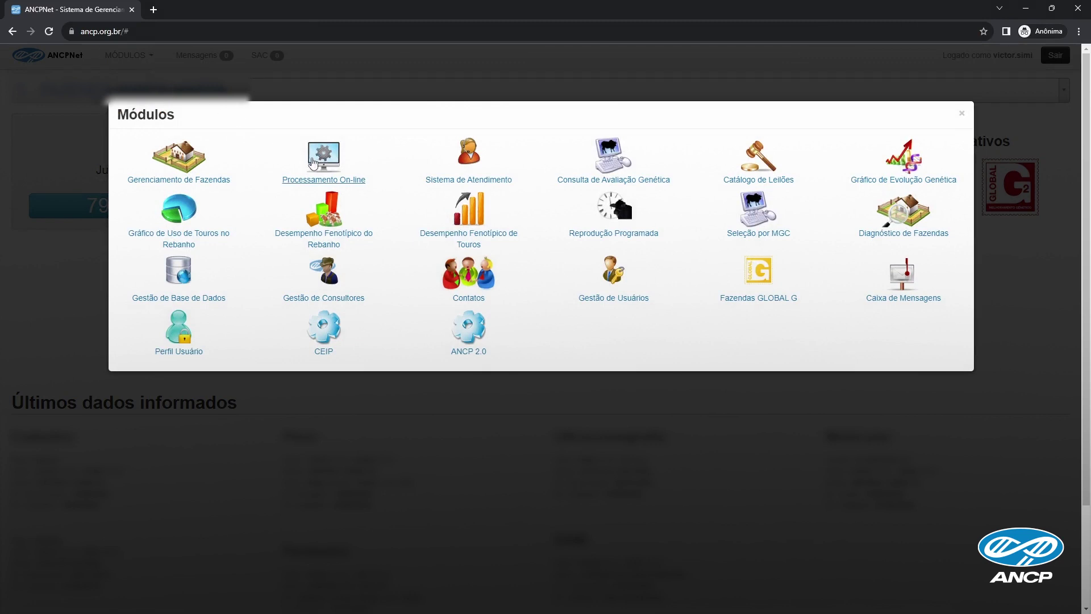
click(320, 164)
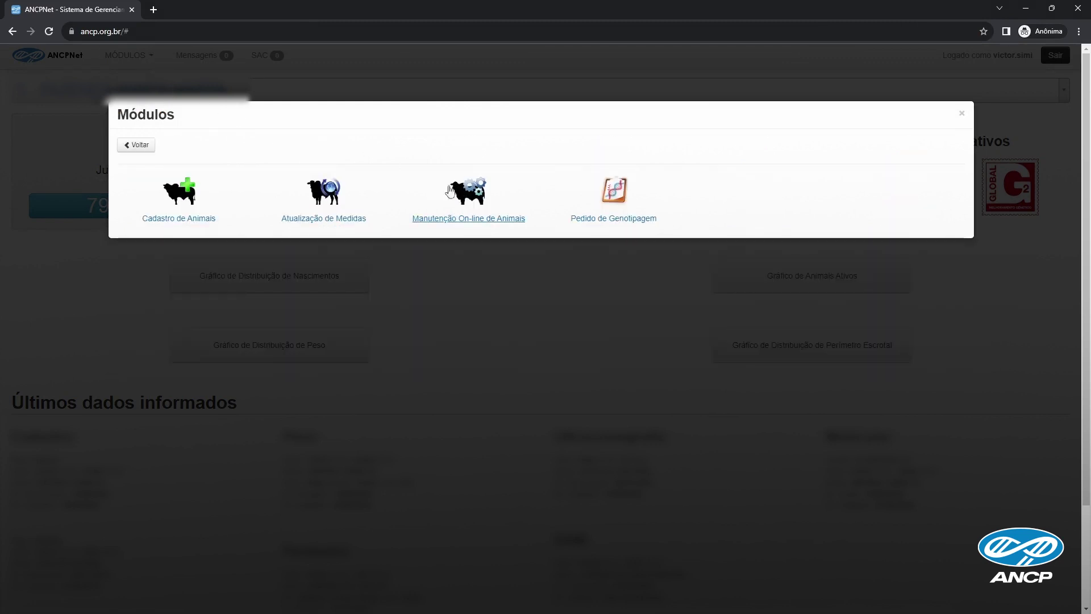
click(471, 205)
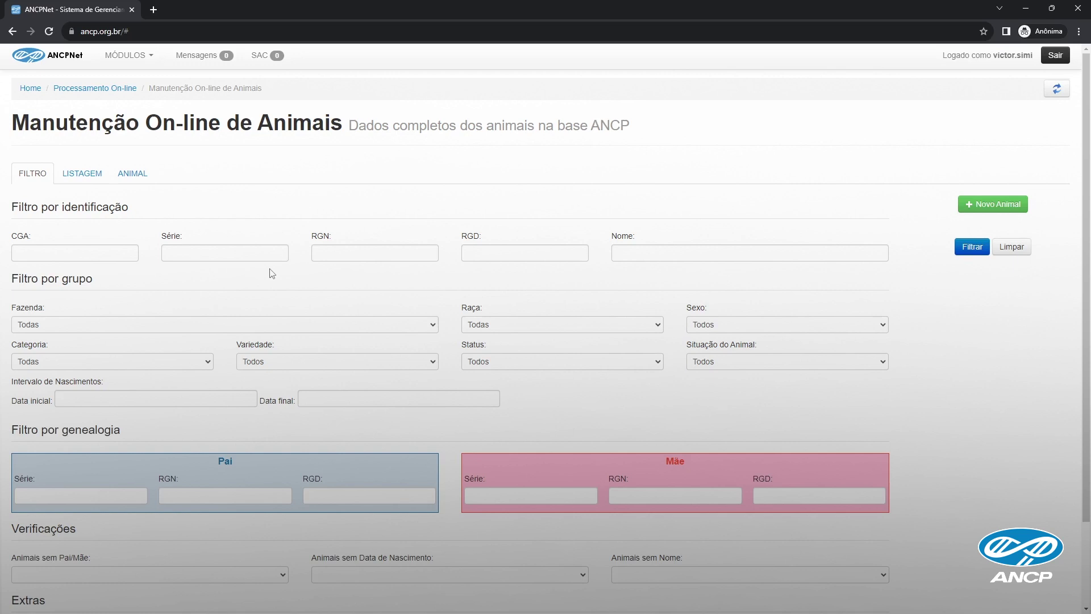
Restrict the group filter to a single farm in Fazenda
click(164, 325)
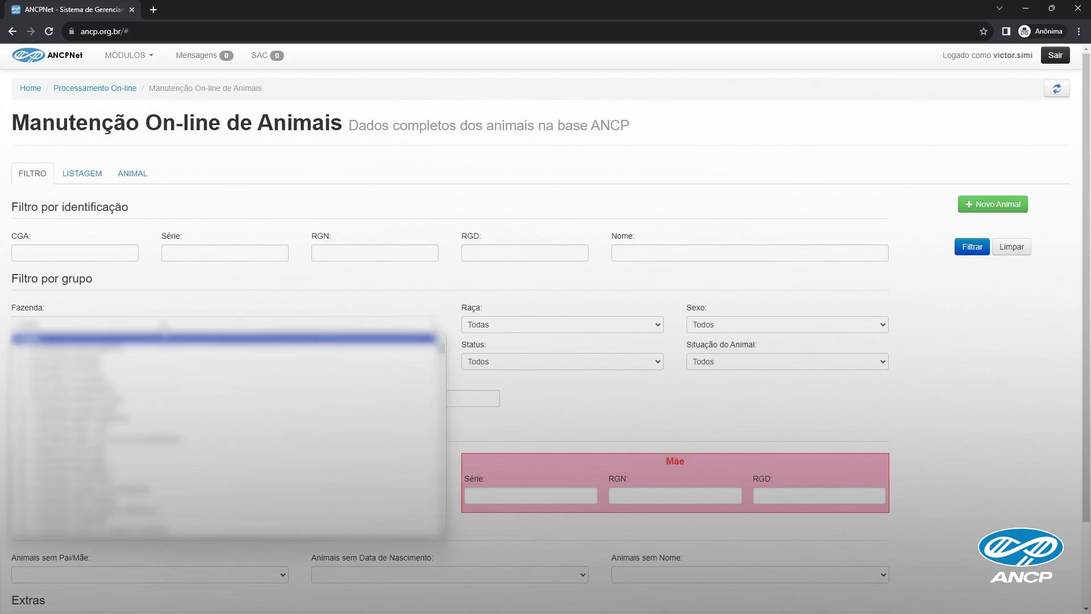
key(Down)
key(Down)
key(Down)
key(Down)
key(Down)
key(Down)
key(Down)
key(Down)
key(Down)
key(Down)
key(Down)
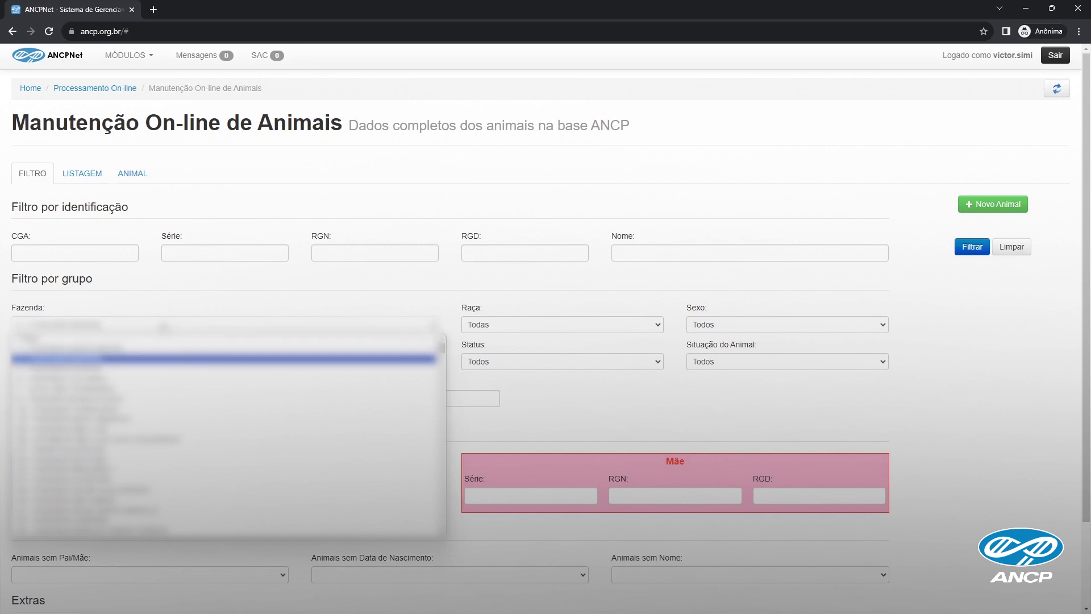
key(Return)
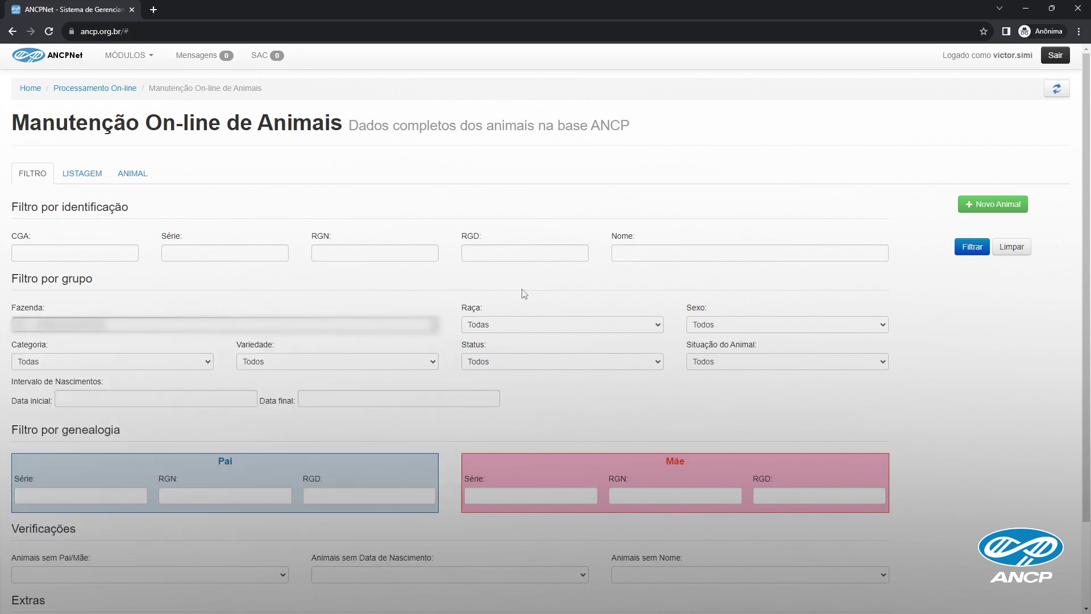
Set the group filter to Raça Nelore, Sexo Femea, Categoria PO and Status Ativos
click(528, 323)
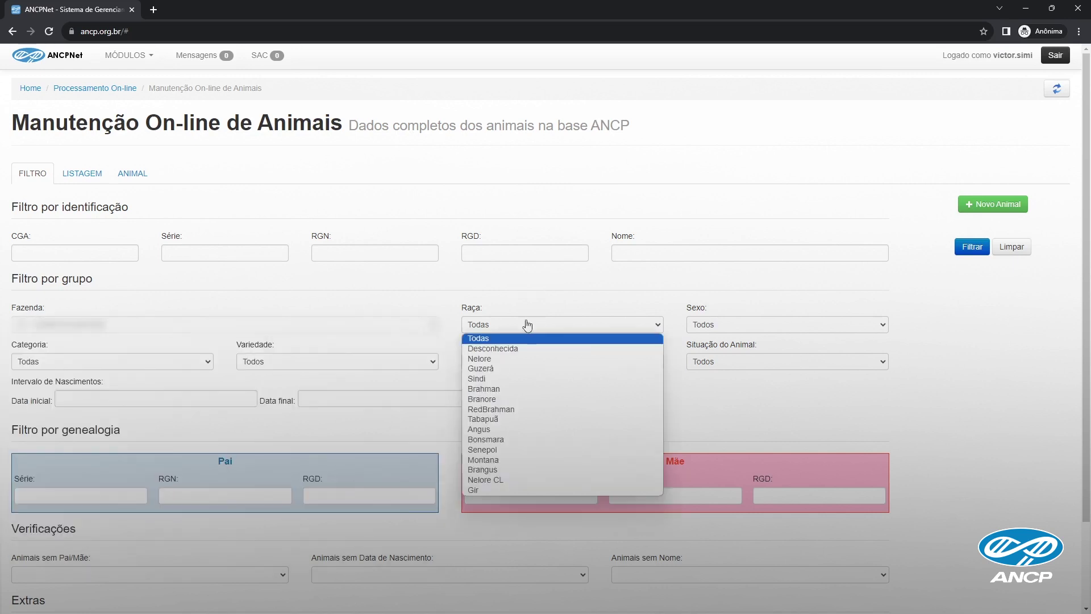
click(497, 359)
click(773, 325)
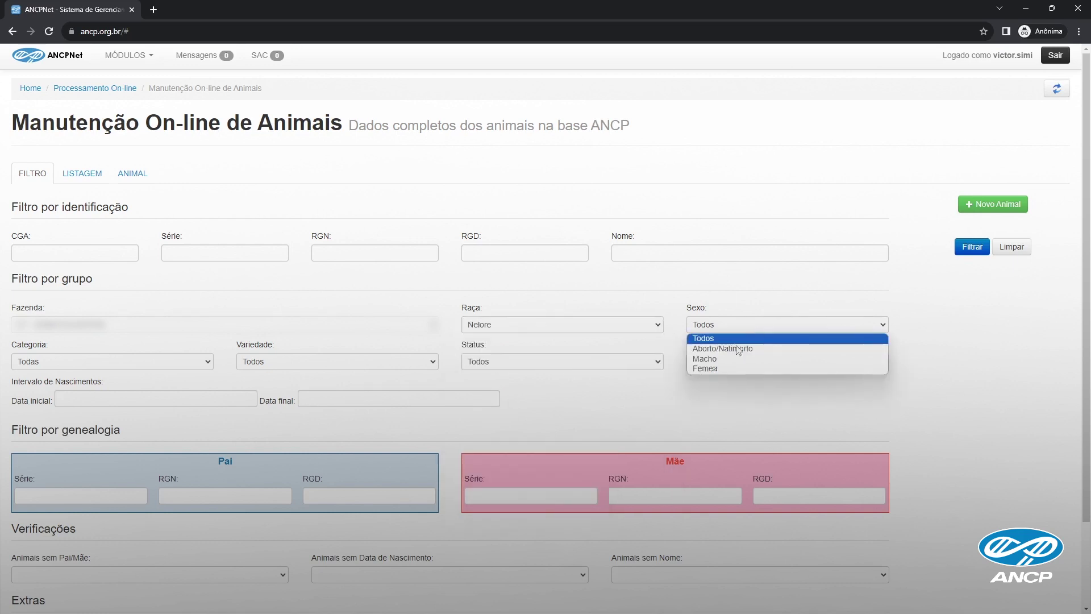
click(723, 369)
click(113, 363)
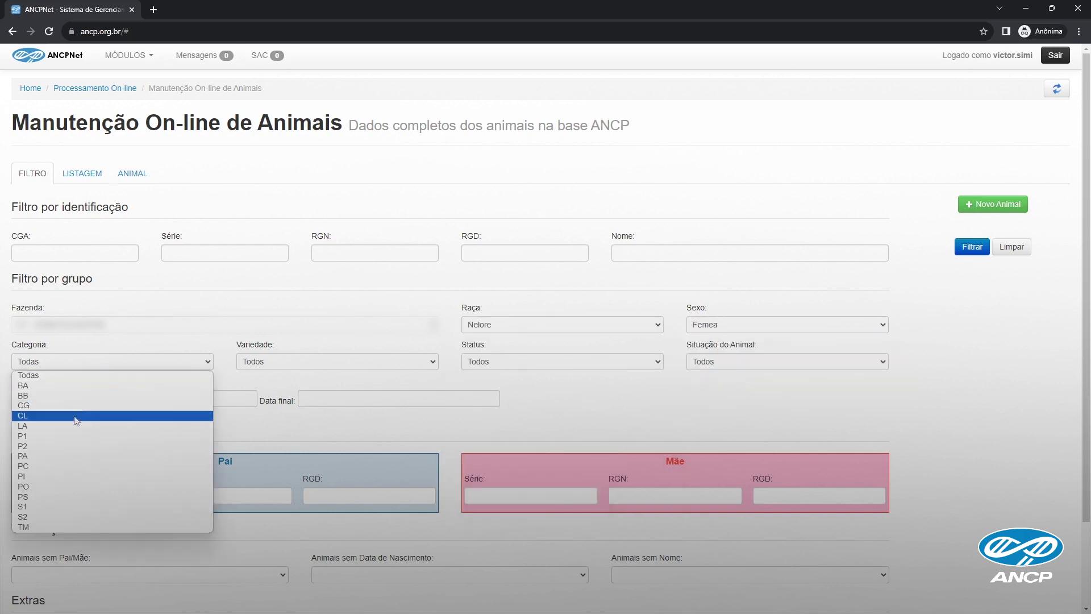
click(61, 486)
click(504, 362)
click(502, 385)
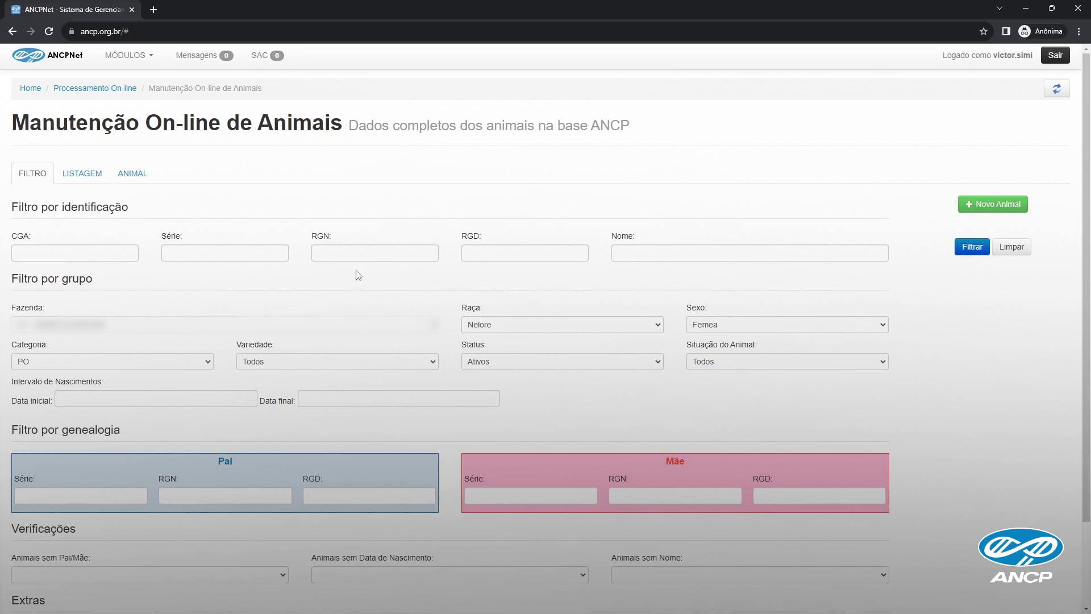
Apply the filter without identification values and sort the resulting animal list by birth date, newest first
click(233, 253)
click(343, 251)
click(464, 255)
click(974, 255)
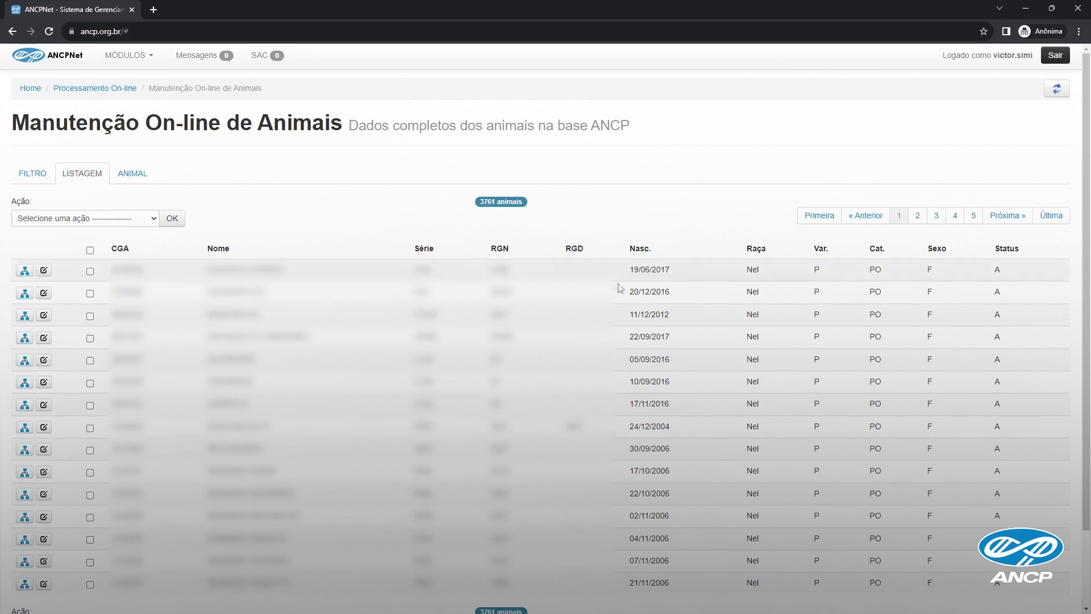
click(646, 250)
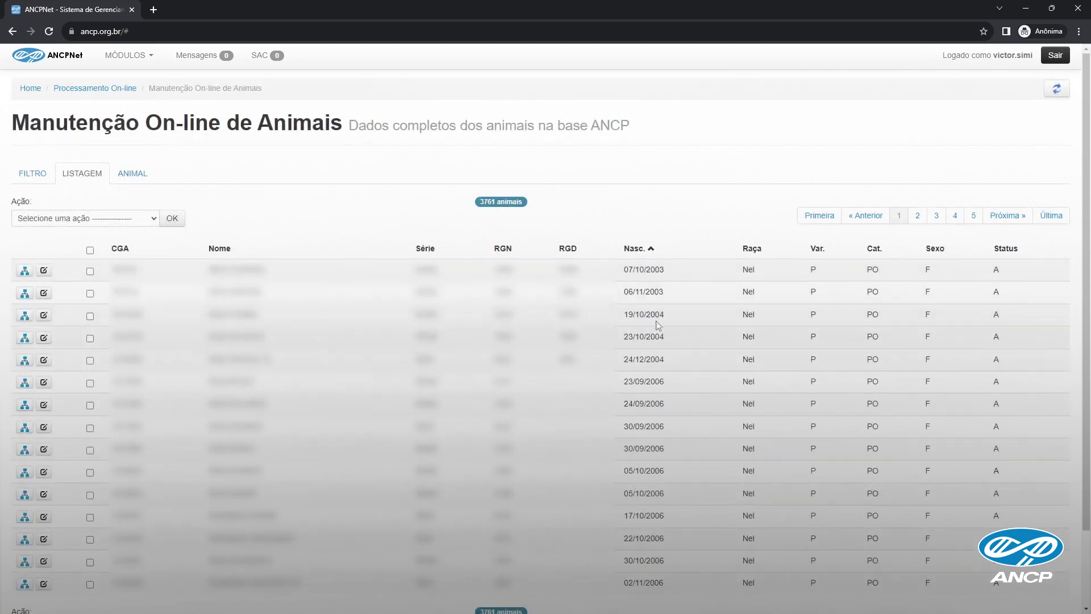
click(645, 251)
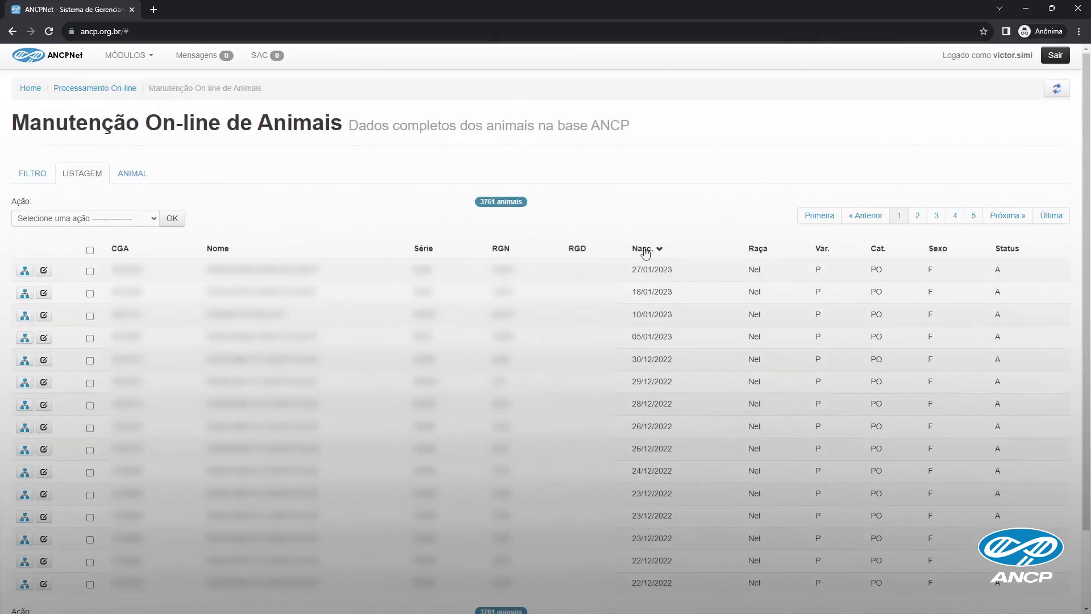
Examine the genealogy tree of the first listed animal, including the maternal side, and close it
click(25, 272)
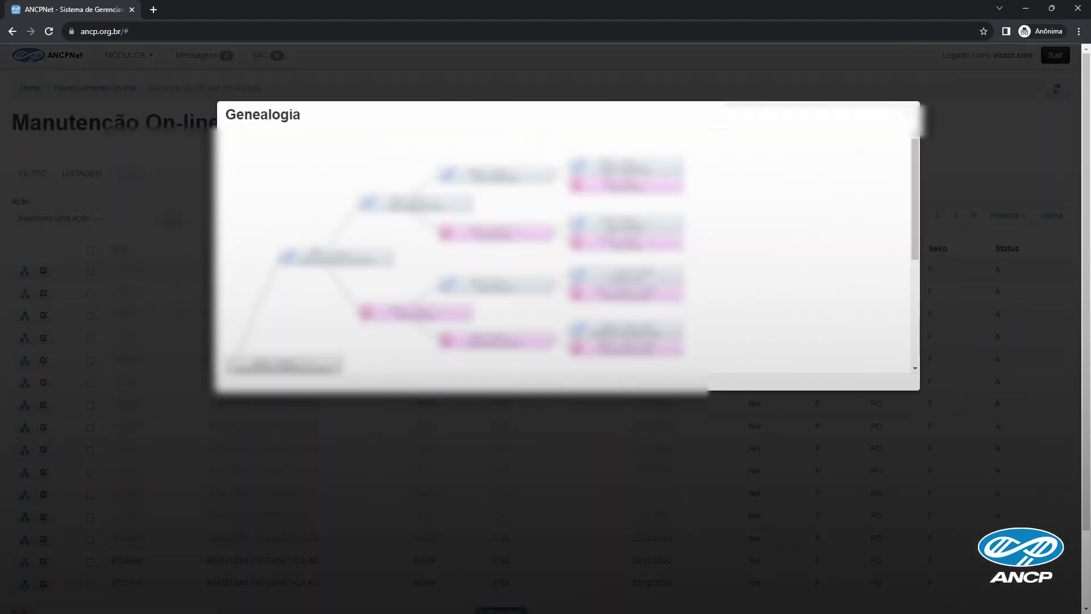
scroll(568, 250, down, 5)
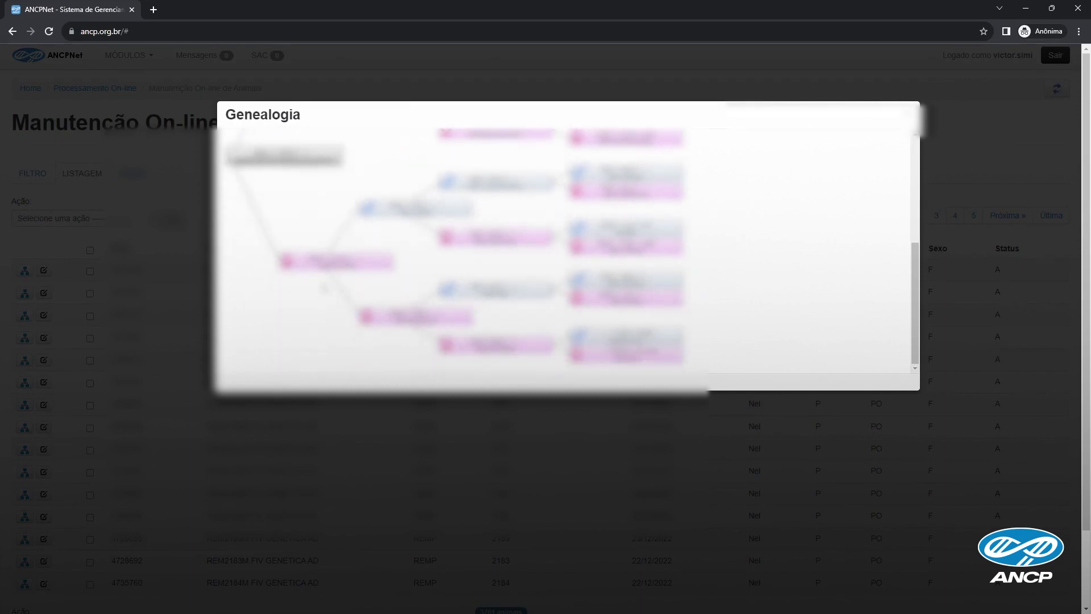
scroll(325, 288, down, 1)
click(907, 116)
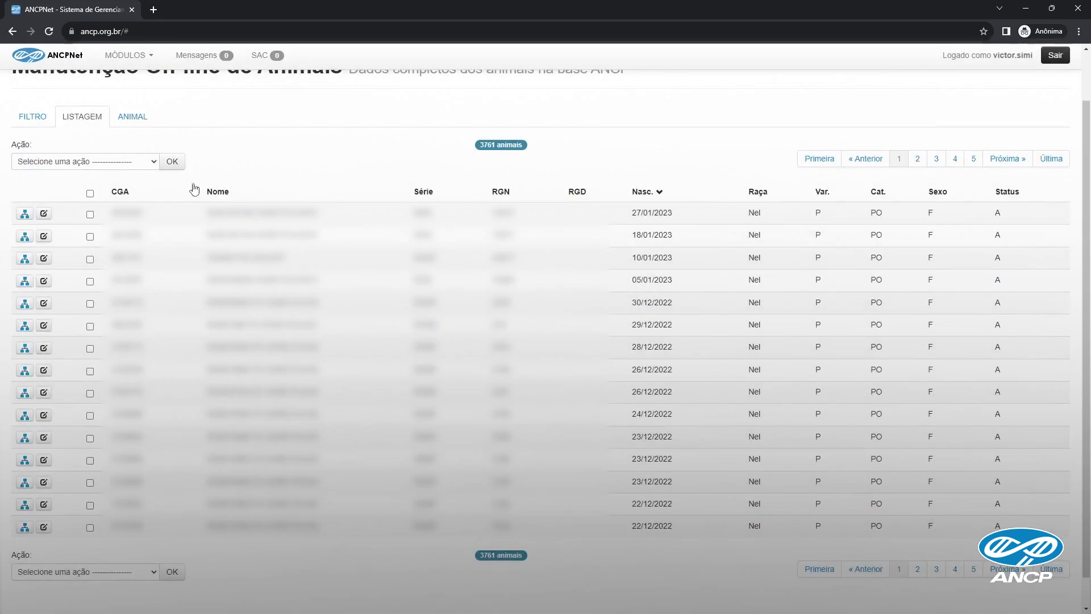
Open the first listed animal's registration record for editing, change its name and save the changes
click(44, 214)
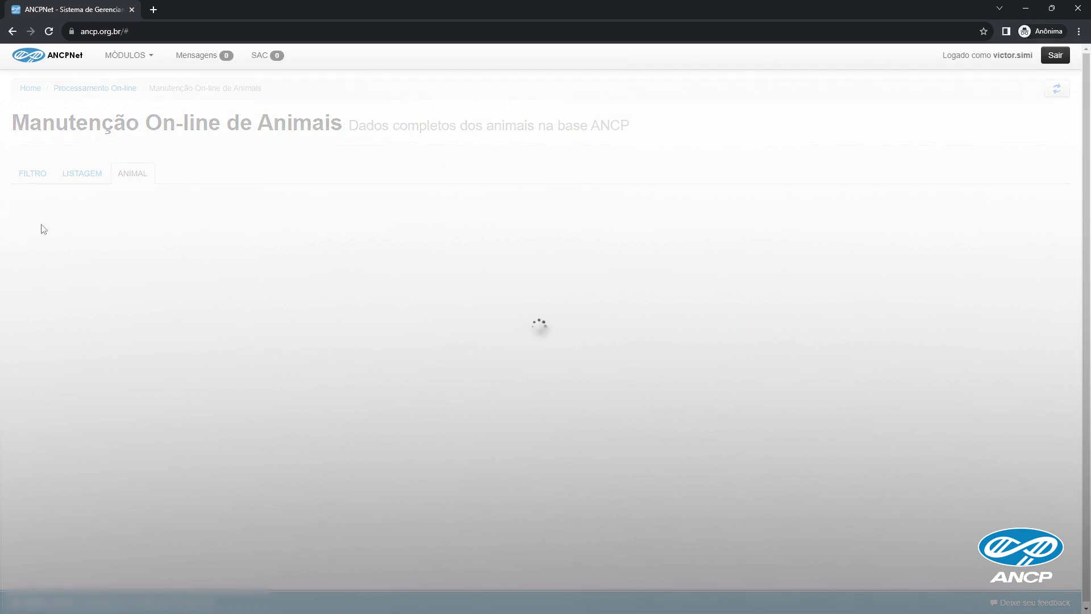
scroll(280, 232, down, 1)
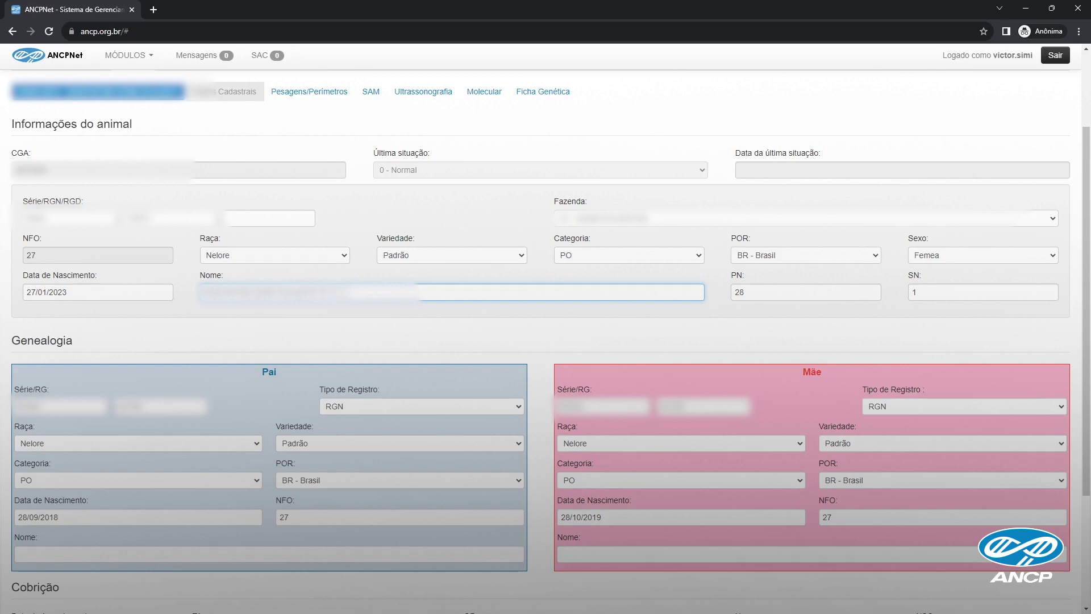
scroll(361, 327, down, 3)
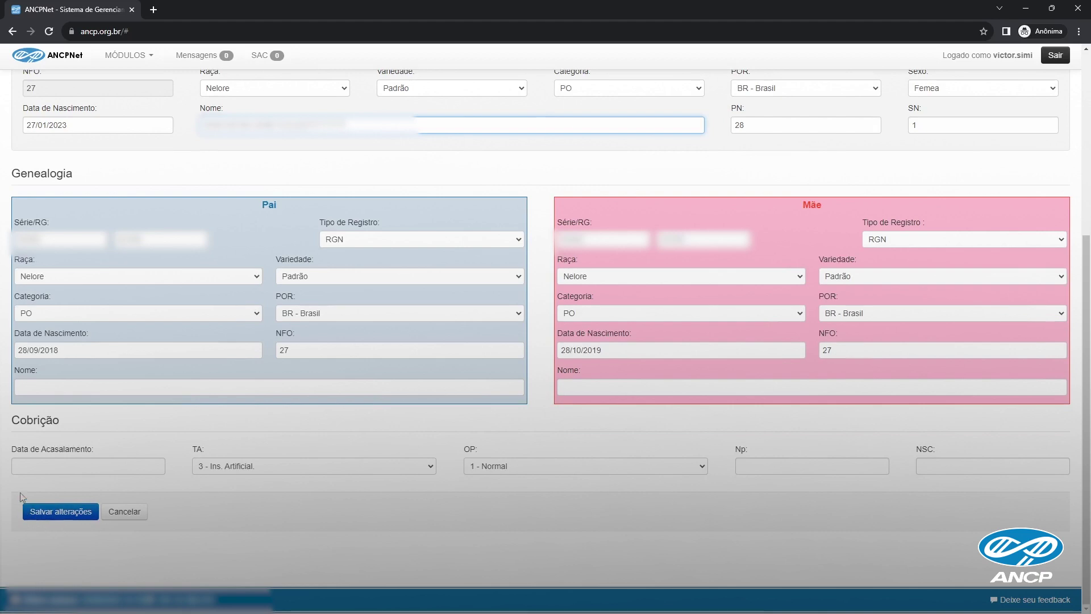
click(62, 513)
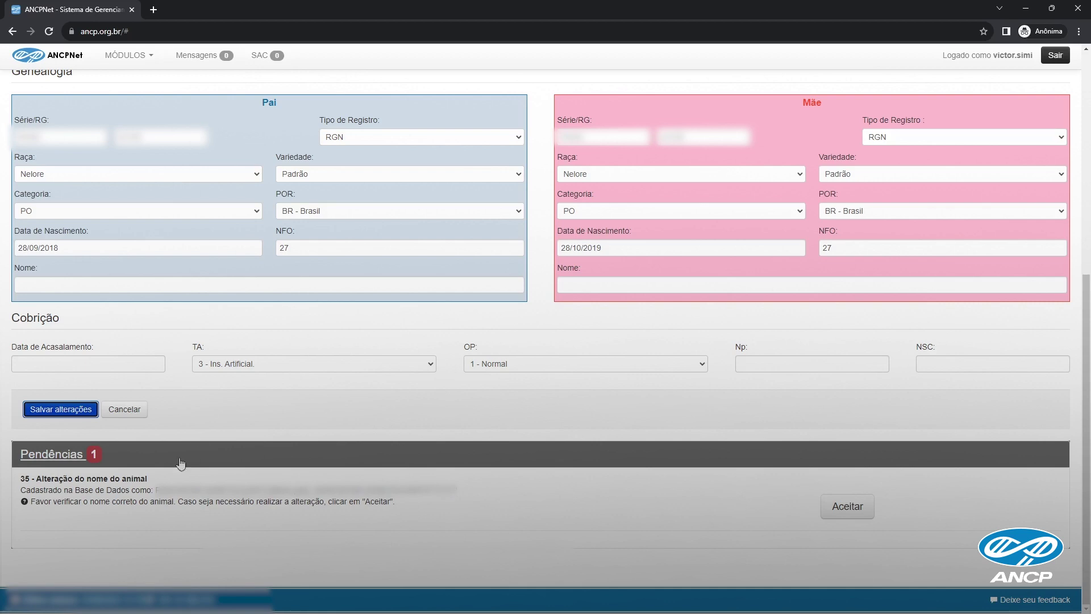
Review pendency 35 - Alteração do nome do animal and accept the name change
drag(49, 478, 256, 487)
click(184, 482)
click(364, 490)
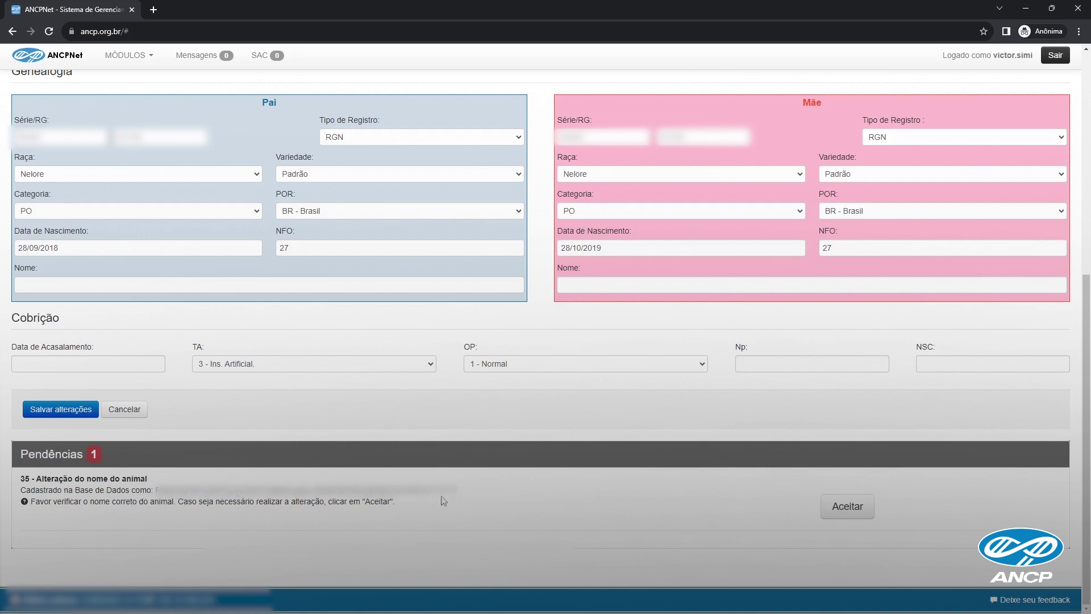
click(841, 512)
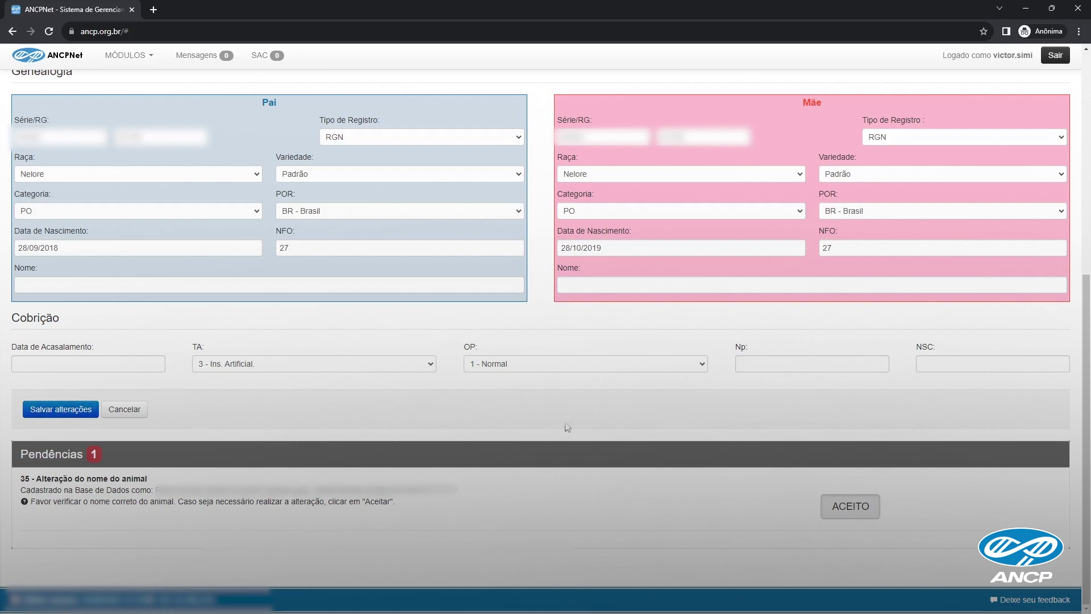
Cancel the edits to the animal's record and return to the filter section
click(141, 414)
click(48, 177)
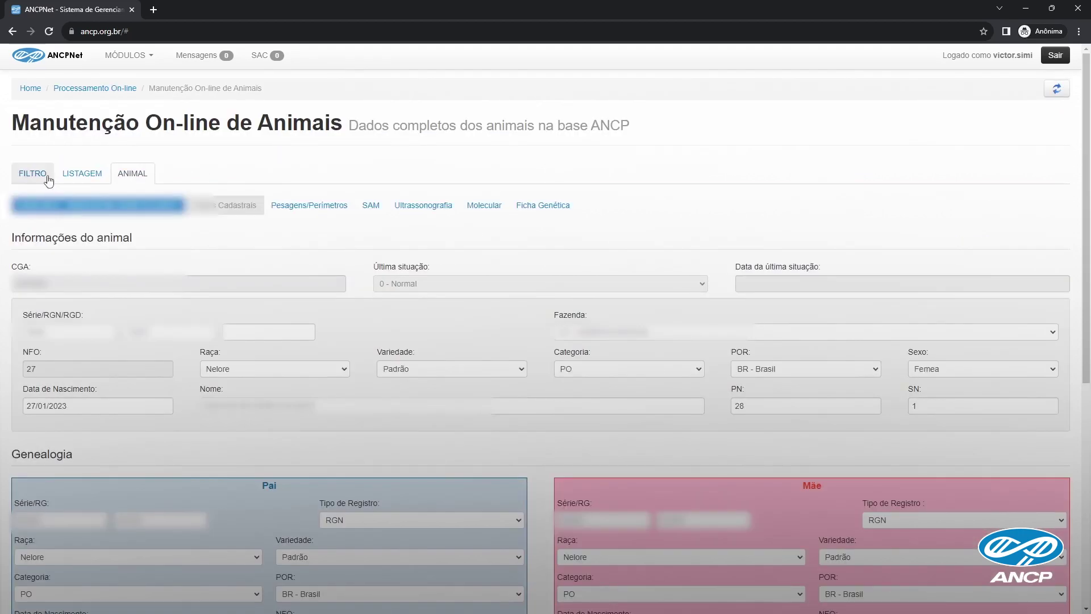